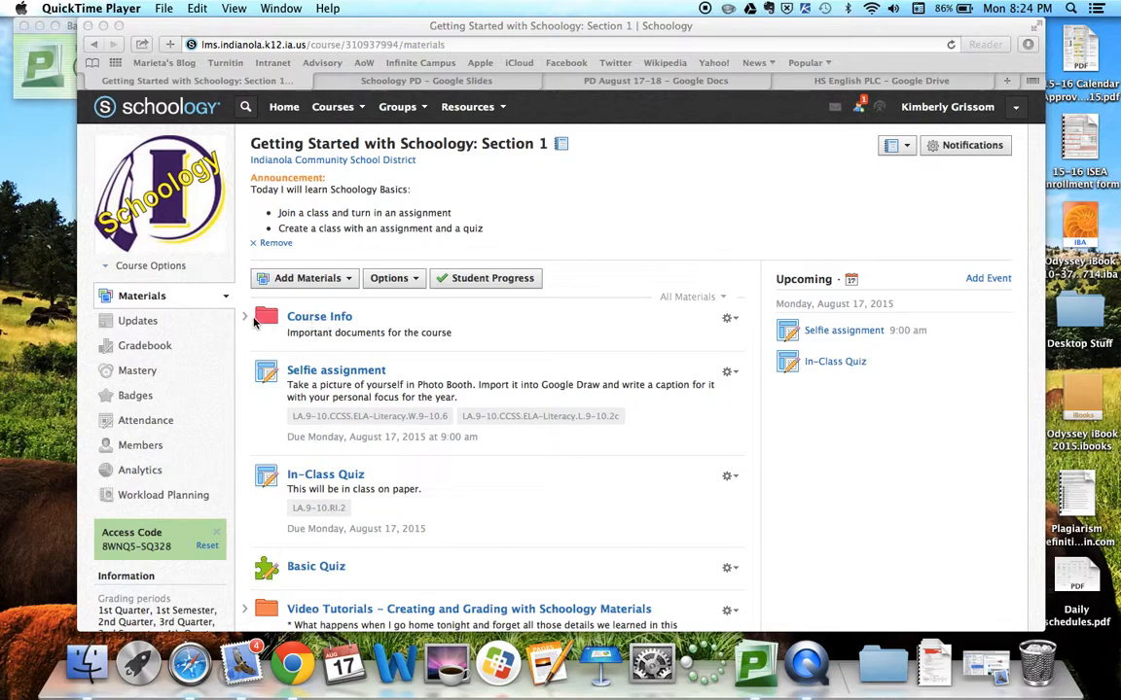
# Open the Course Info folder, start importing from resources, and browse Google Drive to the HS English PLC folder.
pyautogui.click(316, 322)
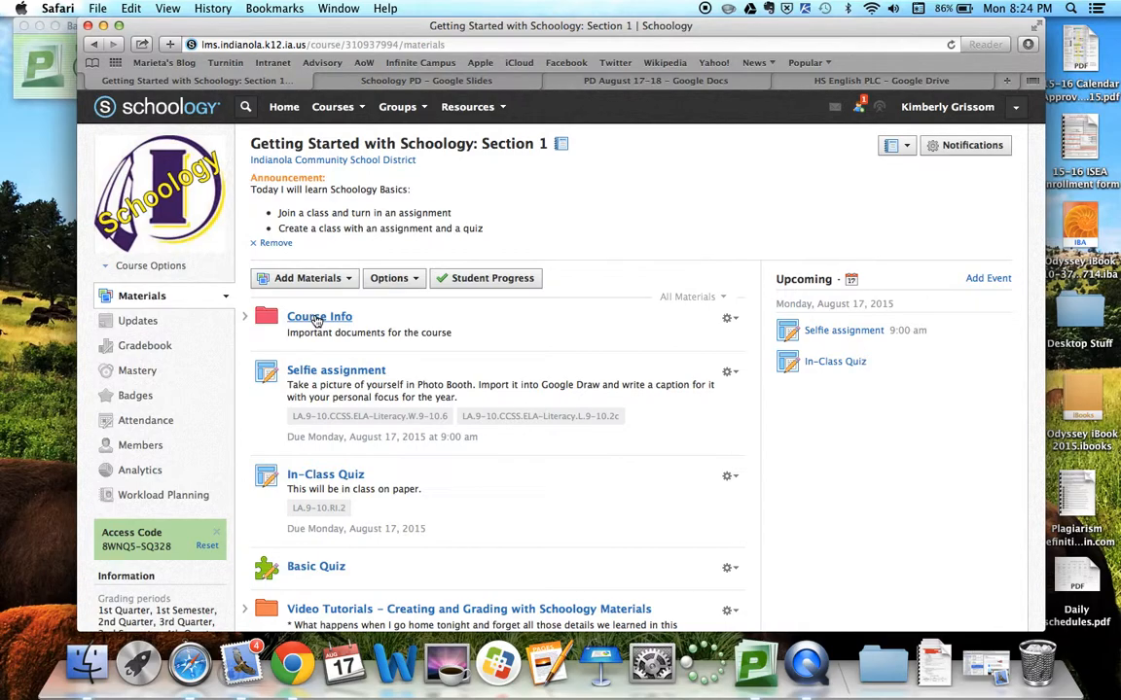
pyautogui.click(316, 319)
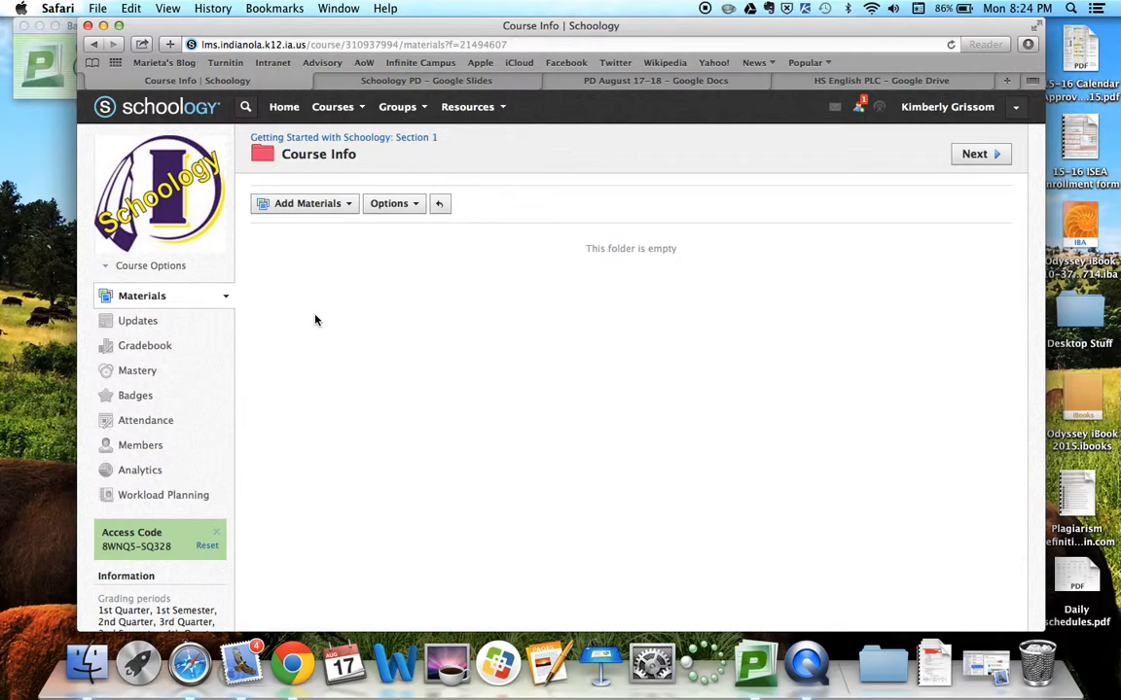
pyautogui.click(345, 205)
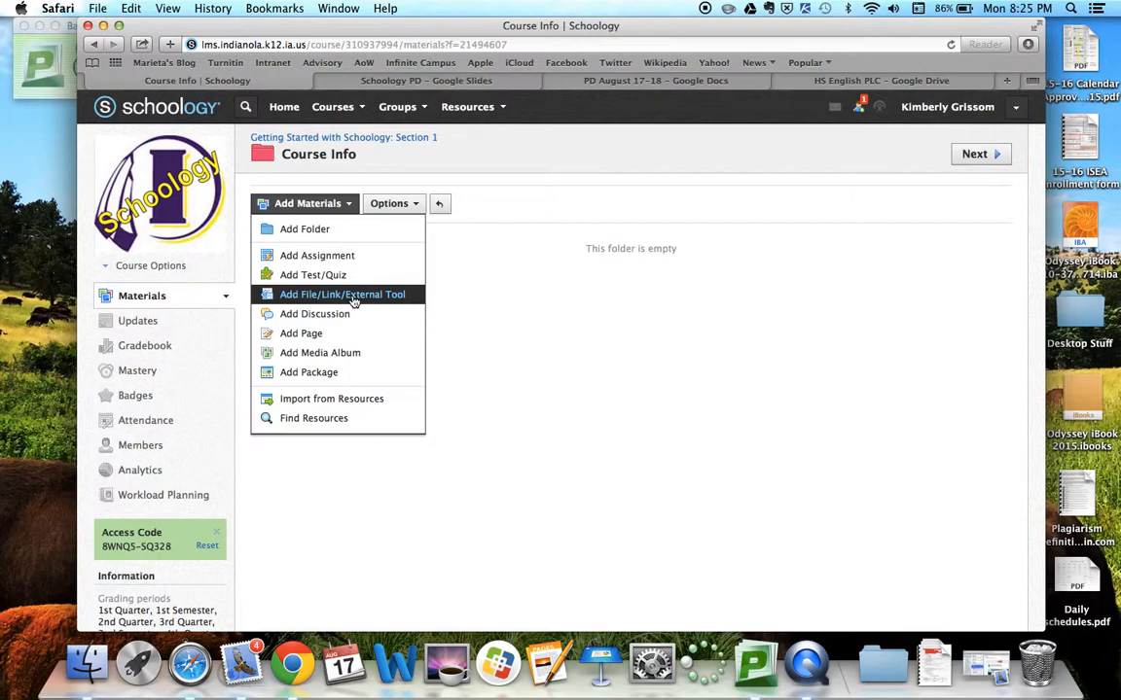
pyautogui.click(353, 402)
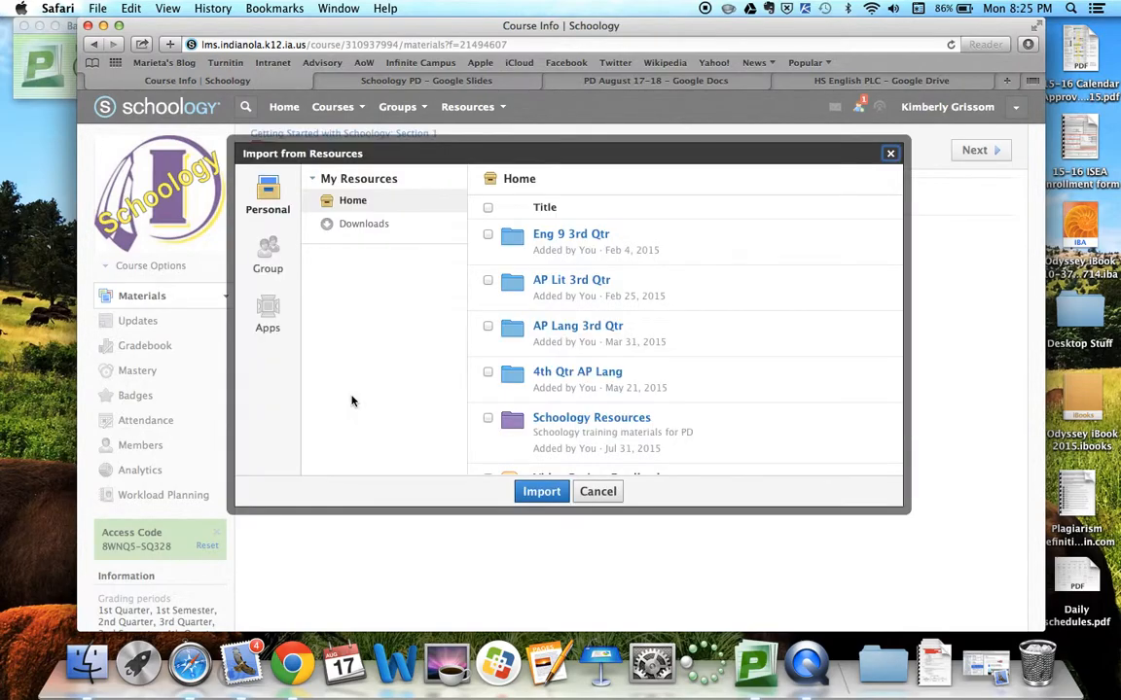
pyautogui.click(267, 311)
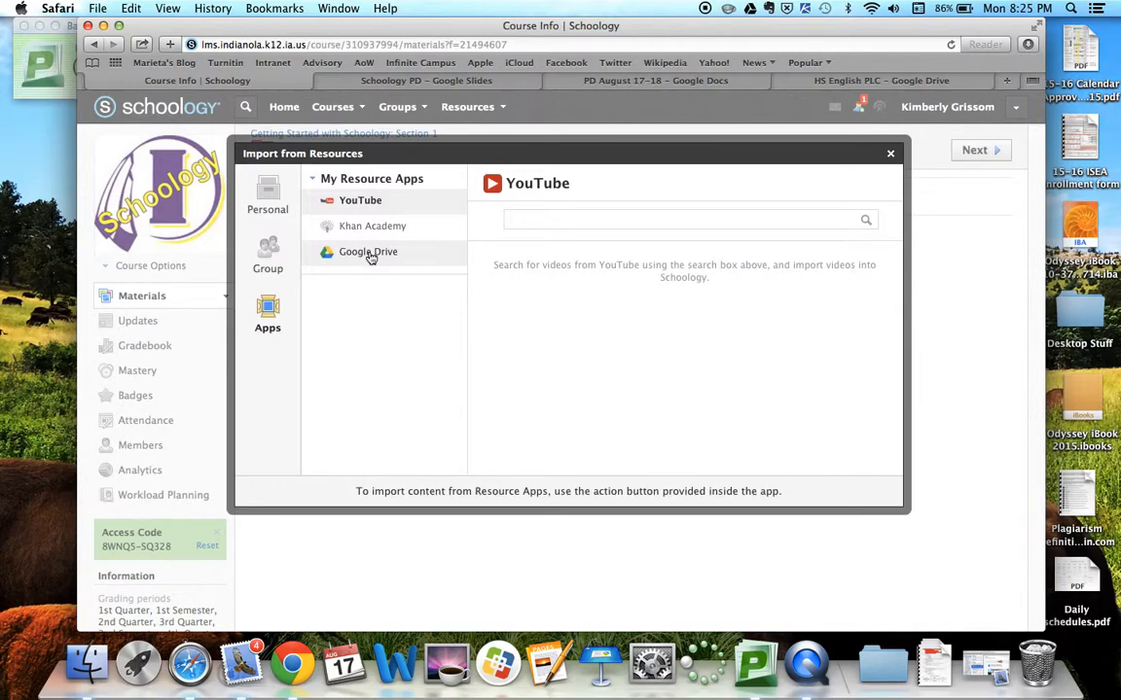
pyautogui.click(370, 255)
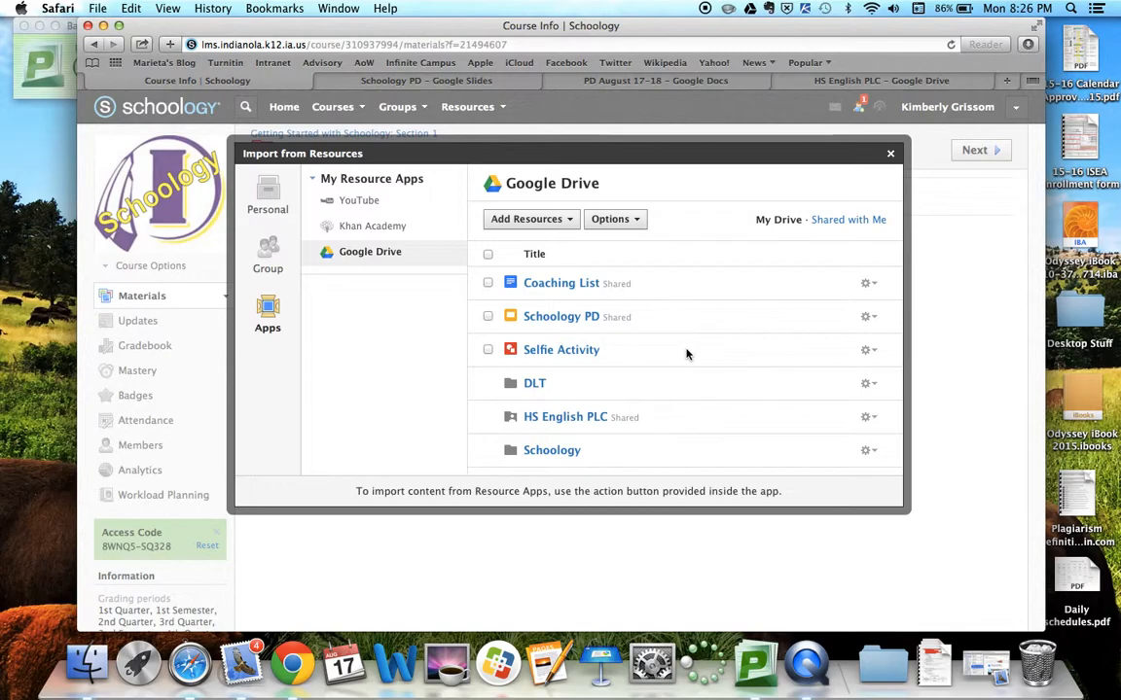
pyautogui.click(580, 419)
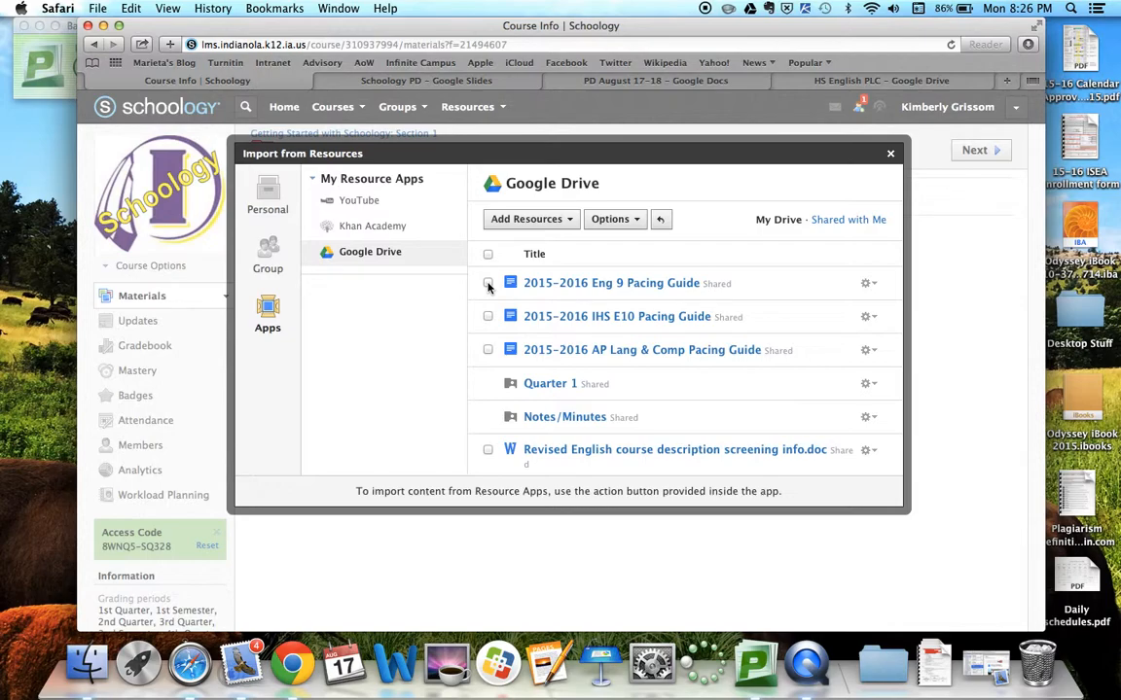
# In the 2015-2016 Eng 9 Pacing Guide, change the Short Story unit's Application Formative date to 9/14 and close the document.
pyautogui.click(564, 284)
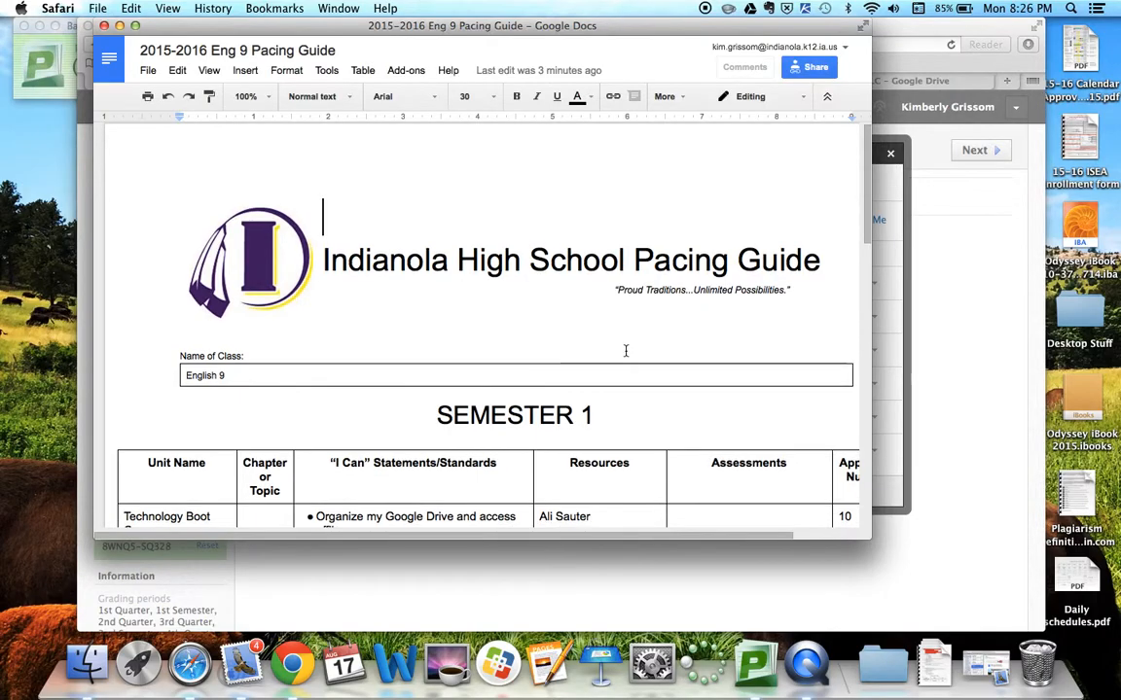
pyautogui.scroll(-5, 625, 350)
pyautogui.hscroll(2, 626, 350)
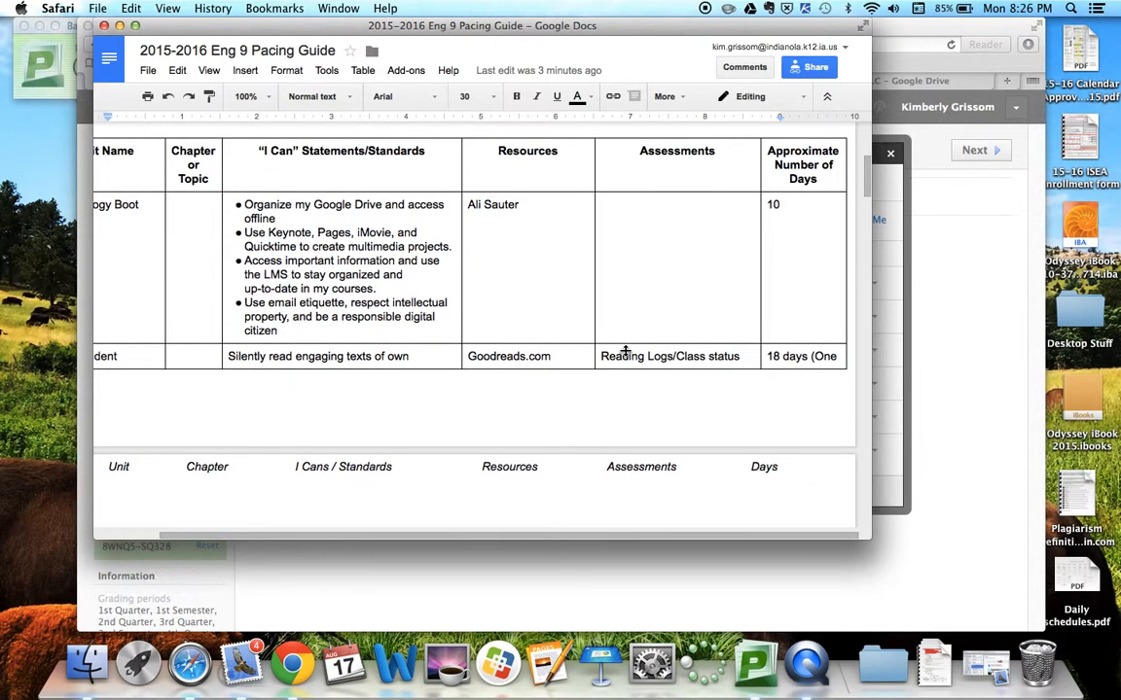
pyautogui.scroll(-5, 626, 350)
pyautogui.scroll(-2, 626, 348)
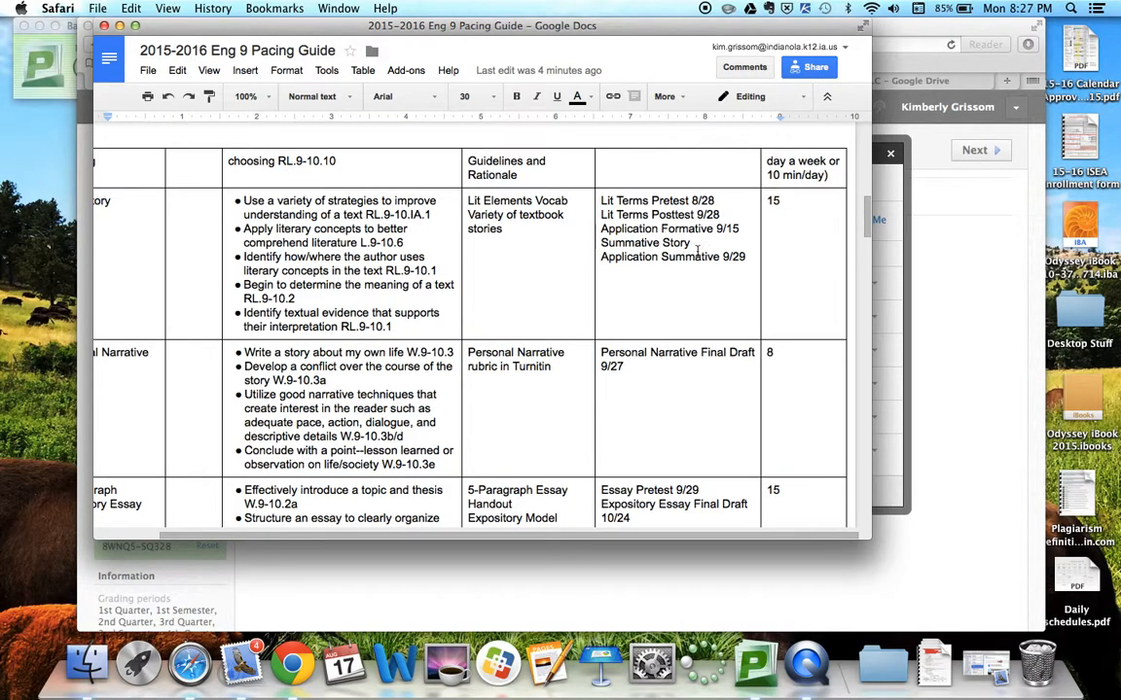
pyautogui.click(743, 229)
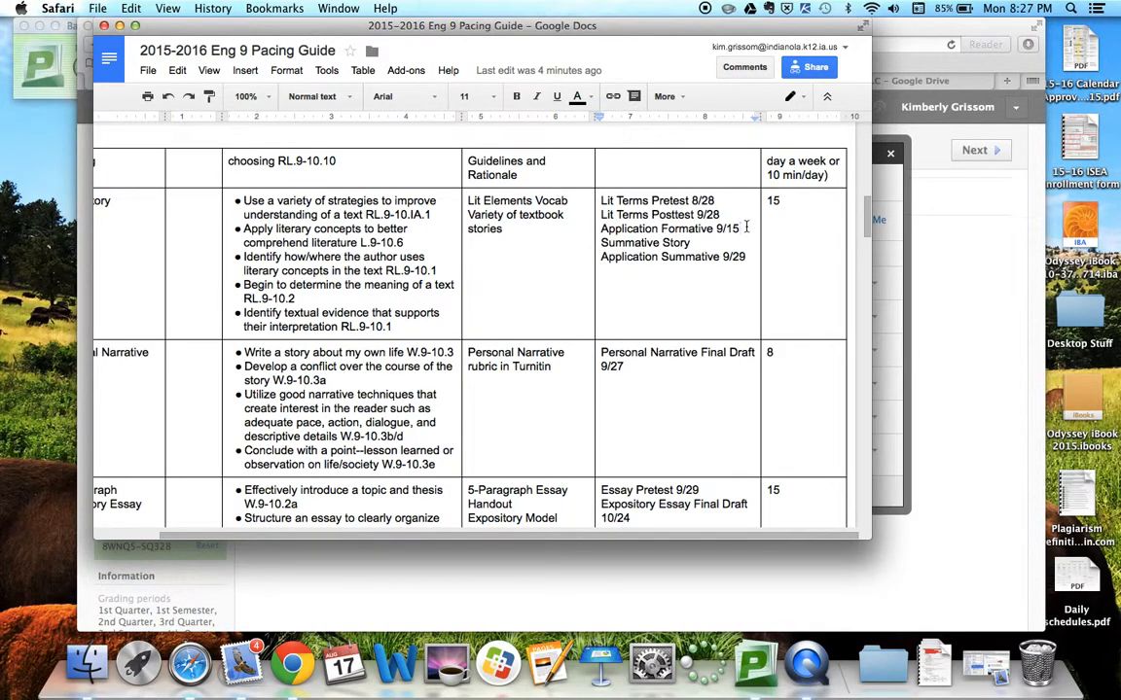
pyautogui.press('BackSpace')
pyautogui.write('4')
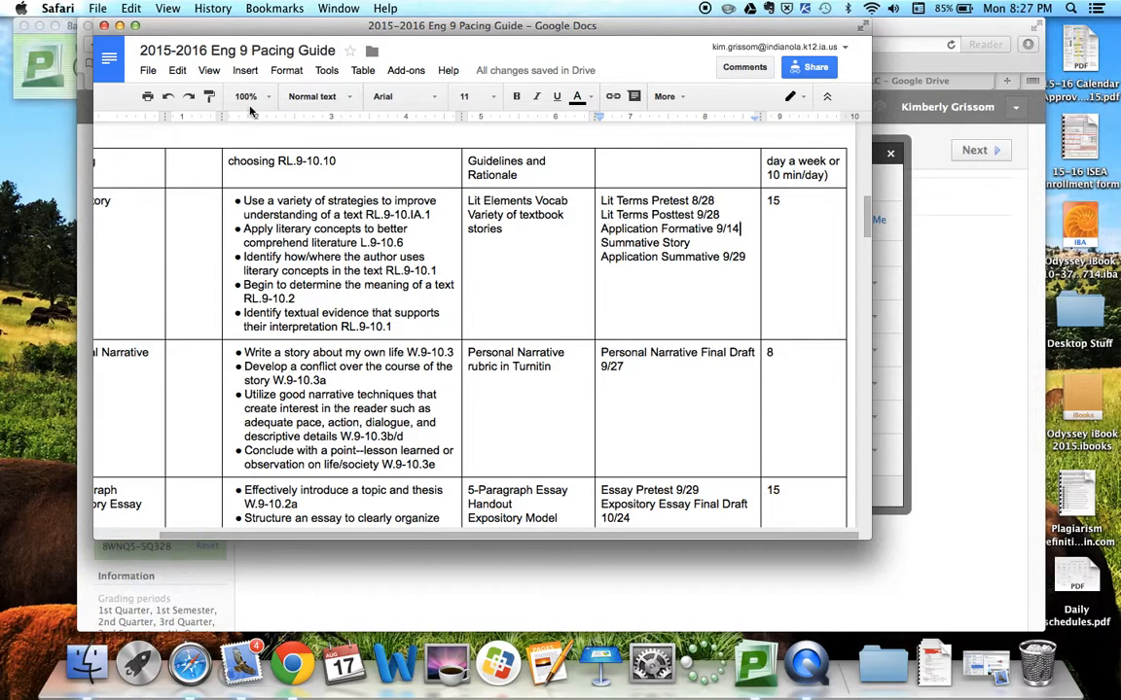
pyautogui.click(104, 25)
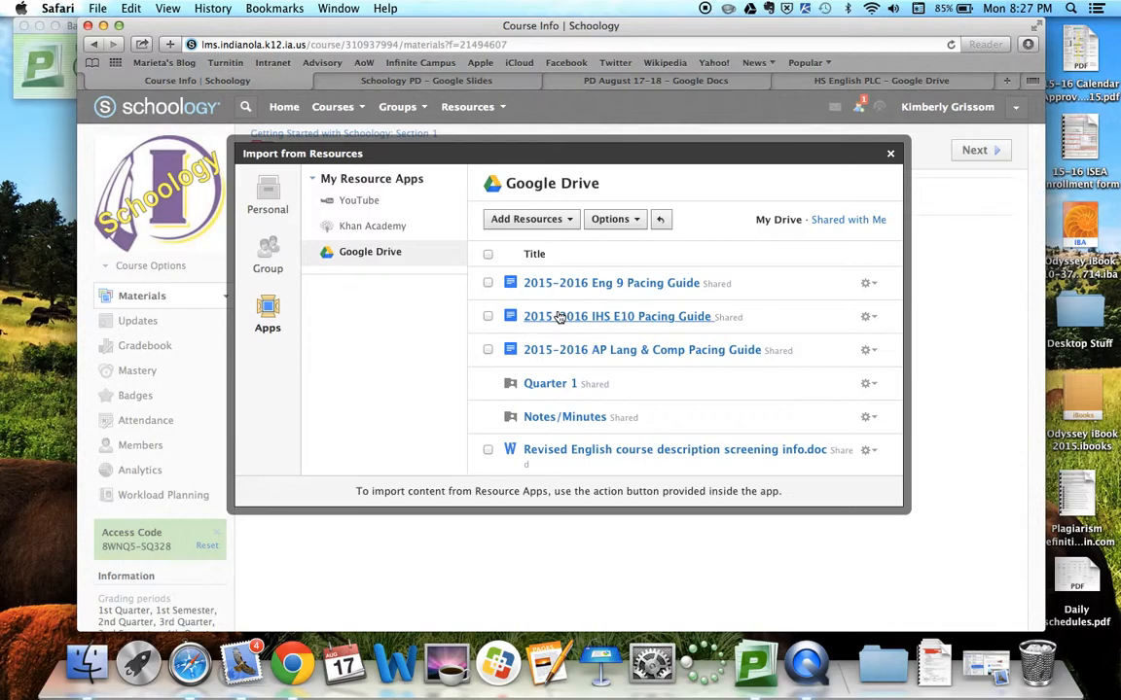
pyautogui.click(488, 284)
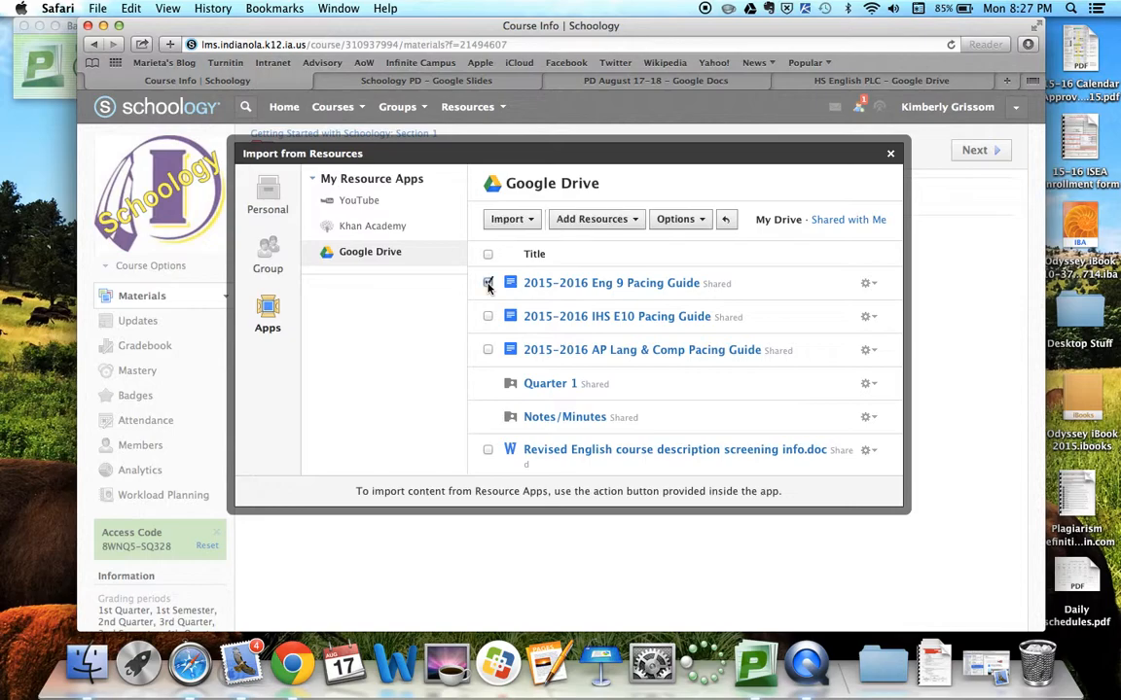
pyautogui.click(533, 222)
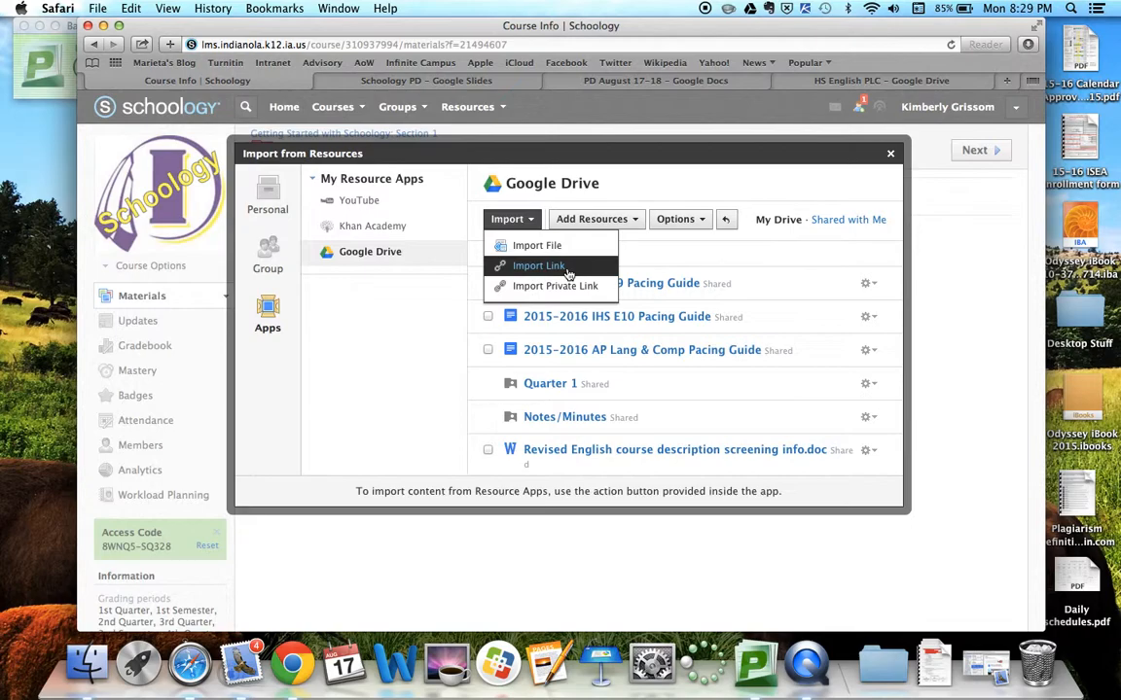
pyautogui.click(641, 255)
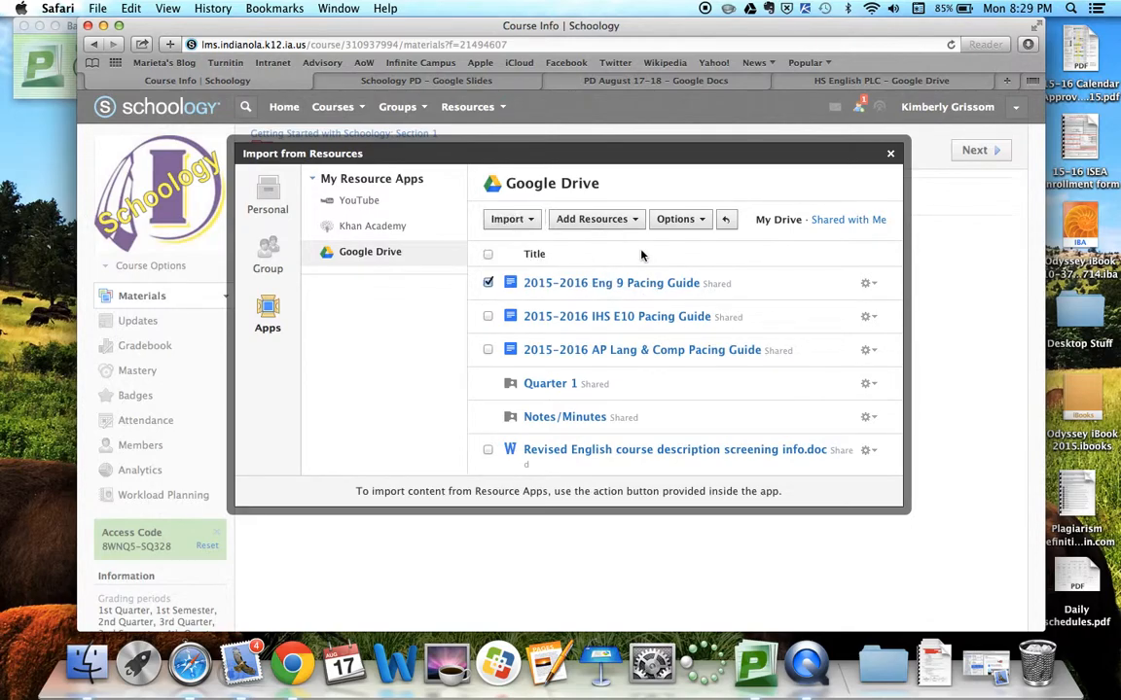
pyautogui.click(487, 282)
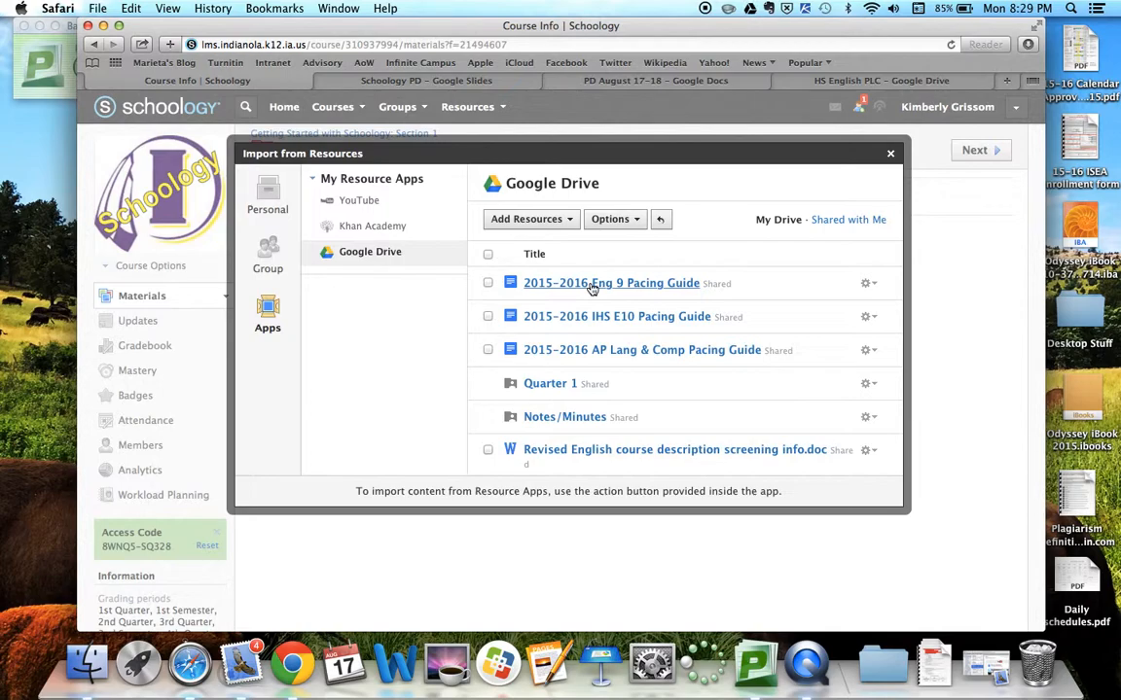
# Check the link-sharing setting of the 2015-2016 Eng 9 Pacing Guide, keep "Anyone with the link can view", and close the document.
pyautogui.click(591, 283)
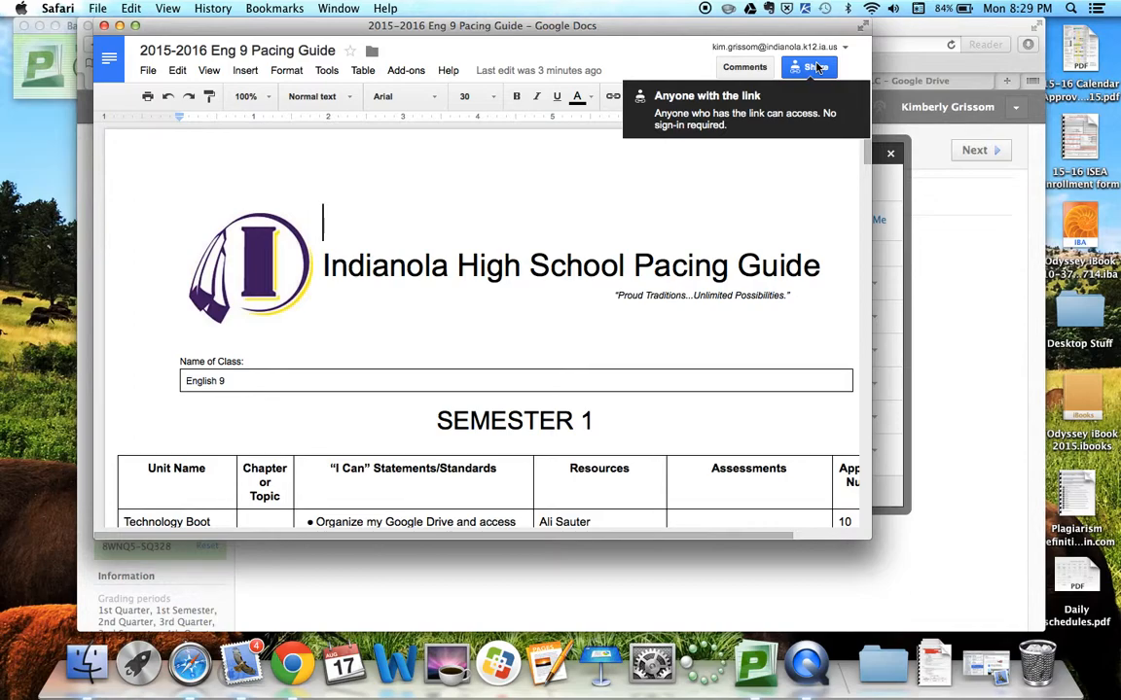
pyautogui.click(816, 67)
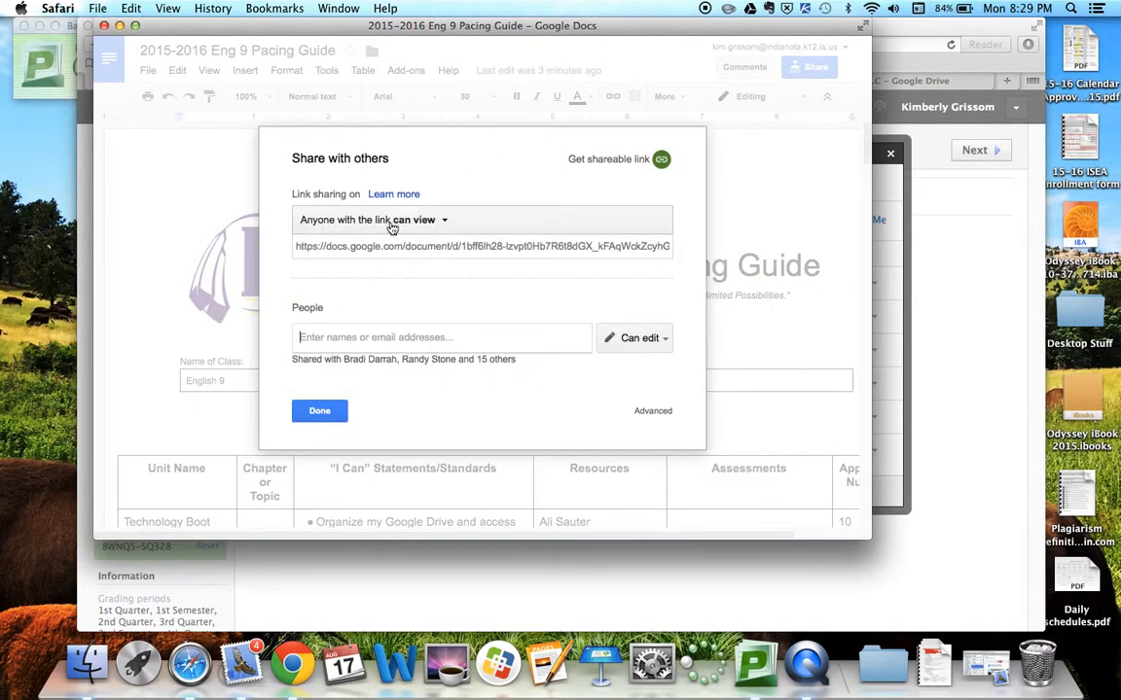
pyautogui.click(442, 220)
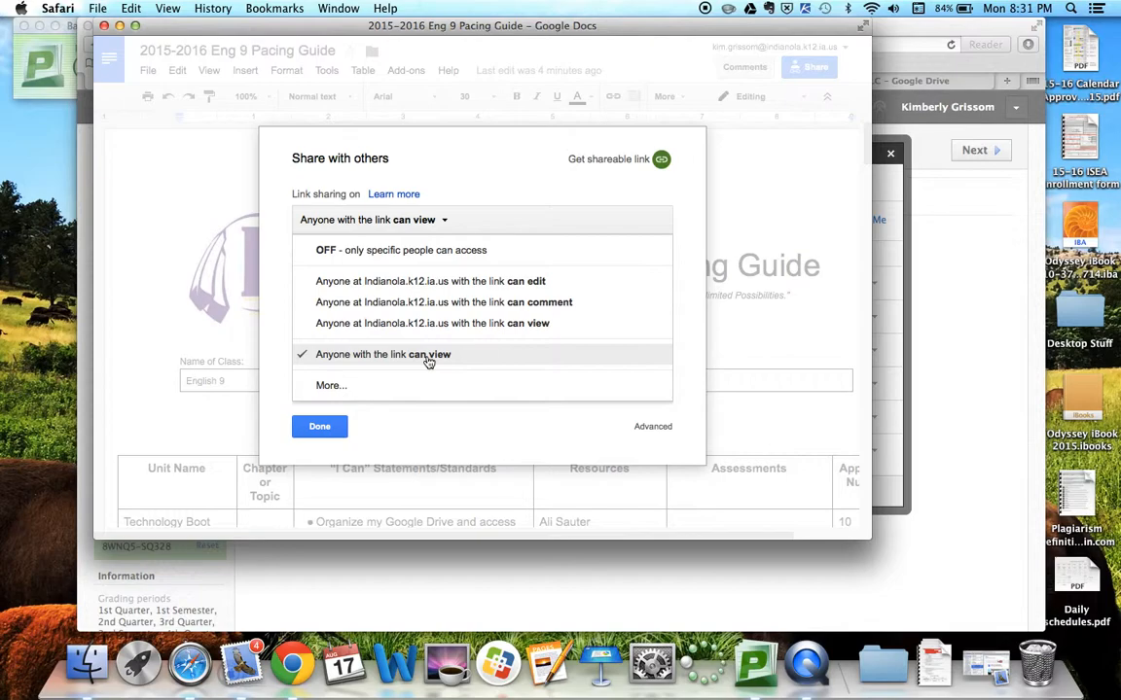
pyautogui.click(326, 429)
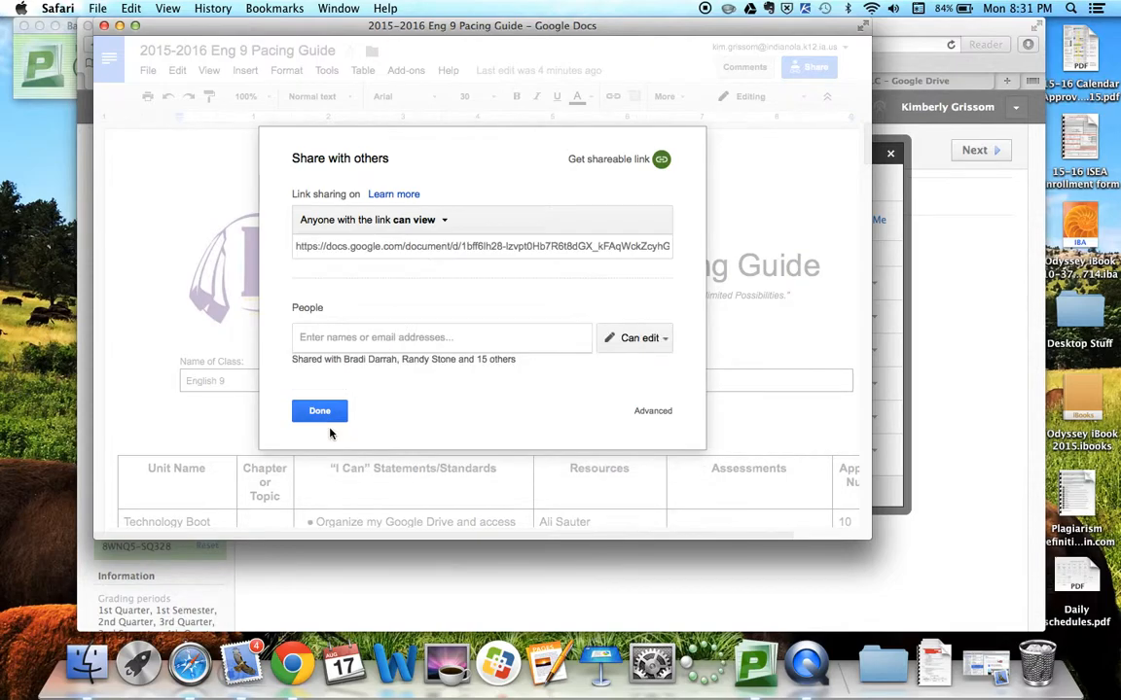
pyautogui.click(321, 412)
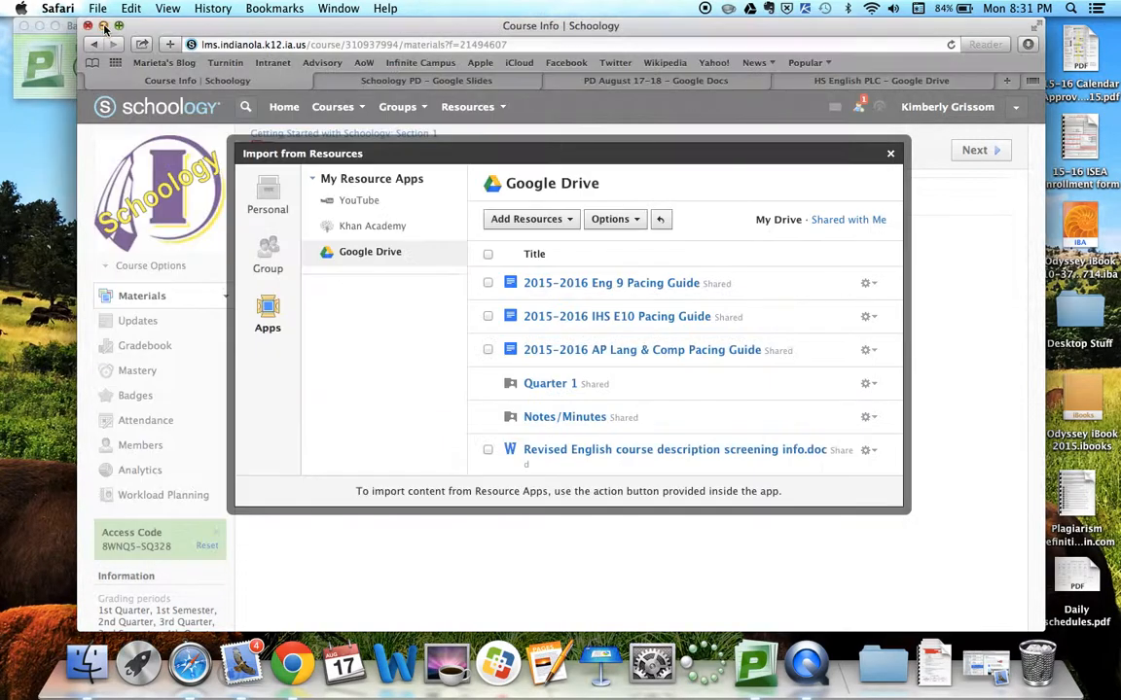
pyautogui.click(90, 23)
# Import the 2015-2016 Eng 9 Pacing Guide from Google Drive into the Course Info folder as a regular link.
pyautogui.click(487, 283)
pyautogui.click(534, 220)
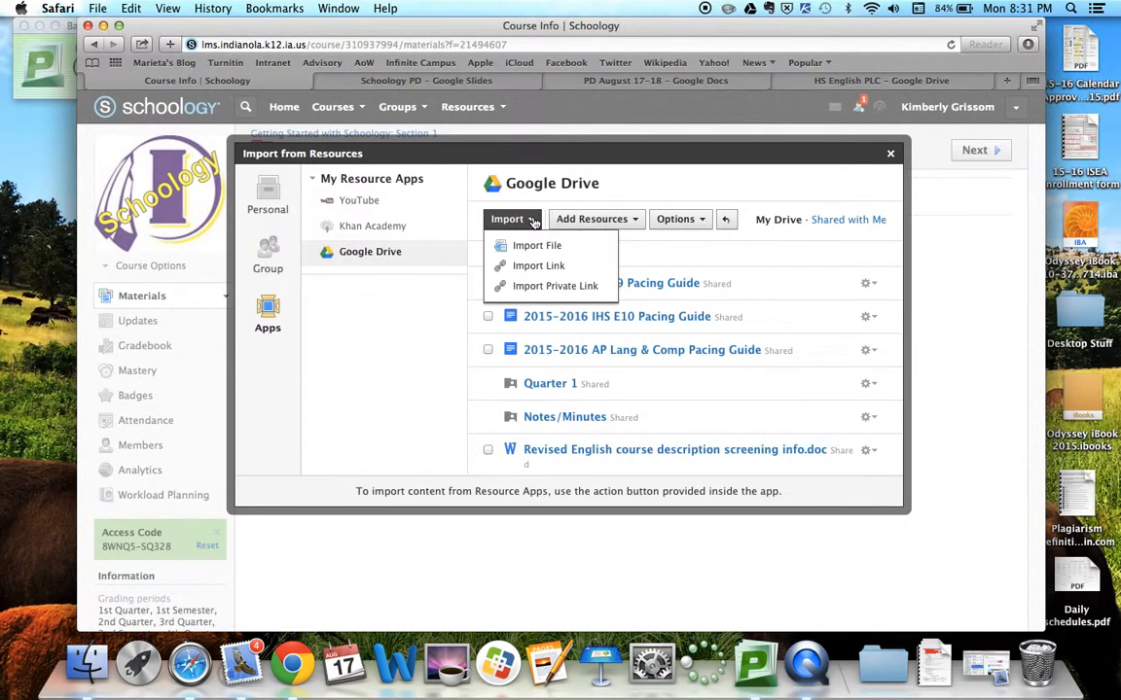
pyautogui.click(536, 267)
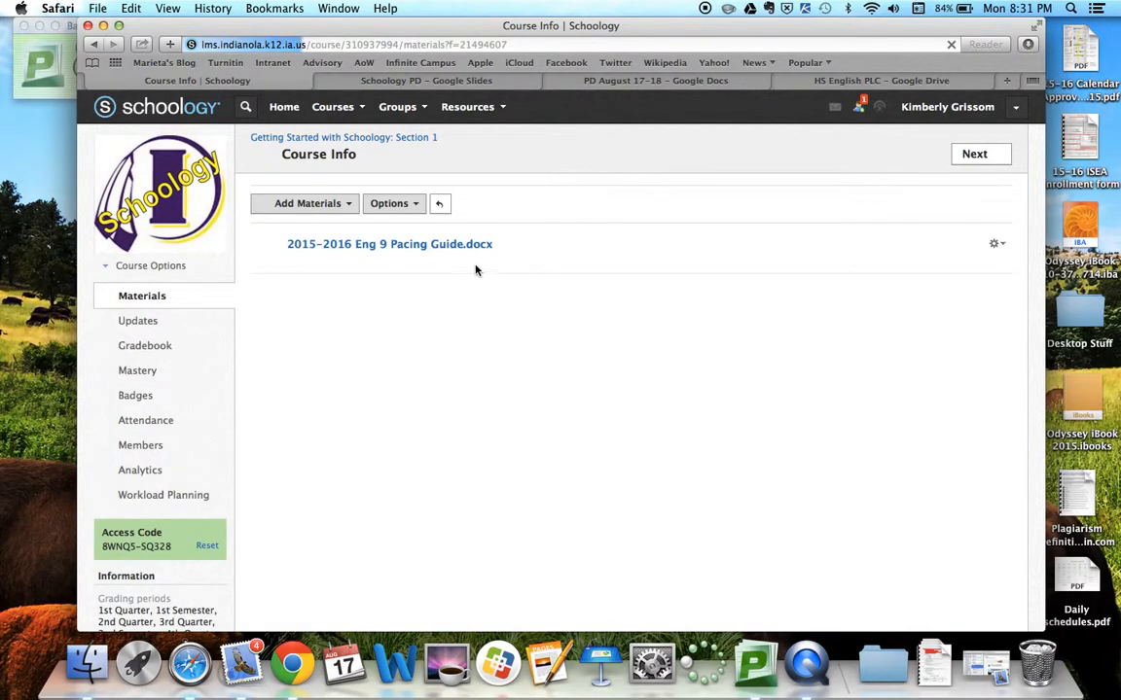
# Open the imported Eng 9 Pacing Guide from the Course Info folder and review its Semester 1 unit tables.
pyautogui.click(412, 246)
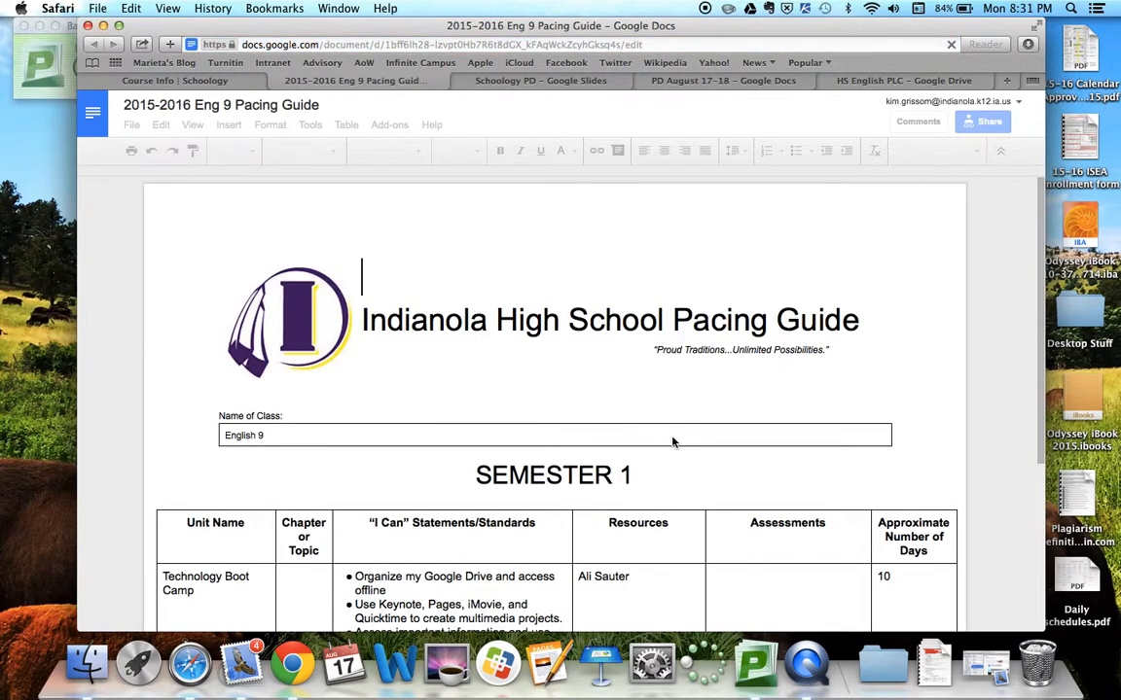
pyautogui.scroll(-5, 671, 436)
pyautogui.scroll(-10, 671, 438)
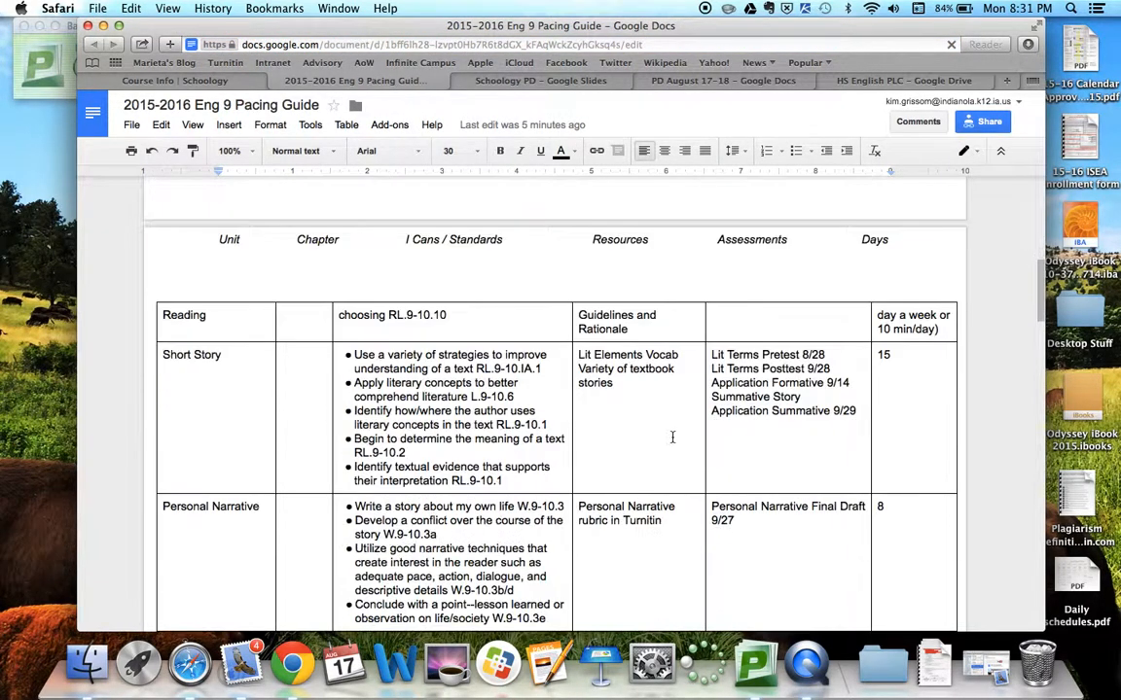
pyautogui.scroll(-4, 671, 437)
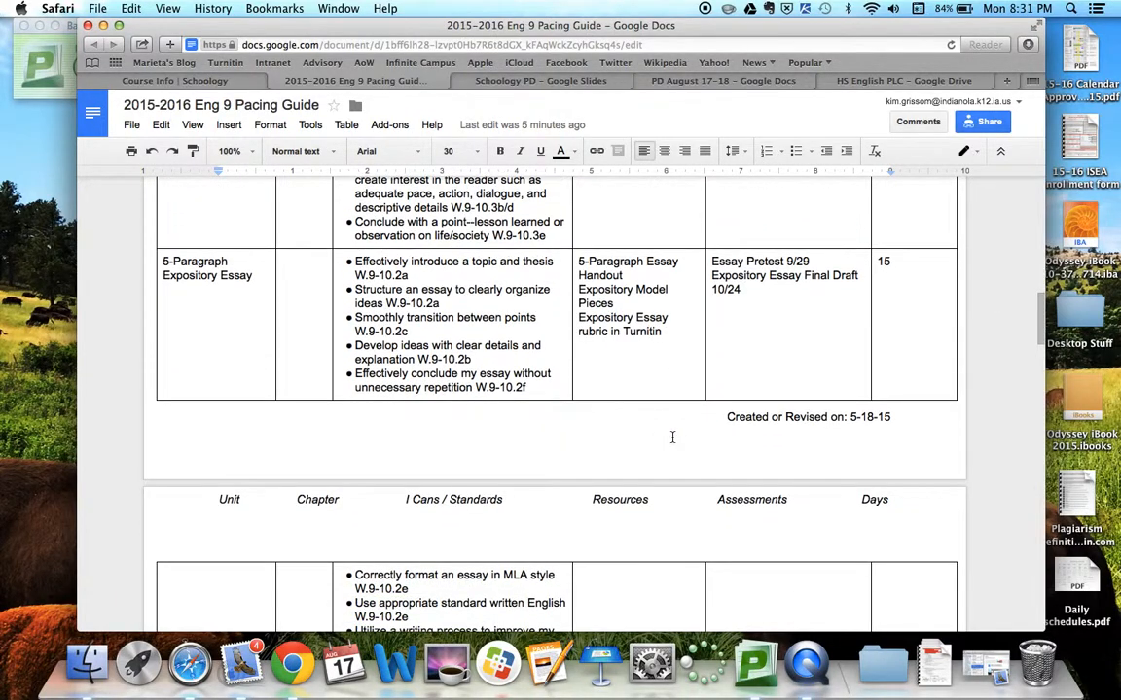
pyautogui.scroll(20, 671, 437)
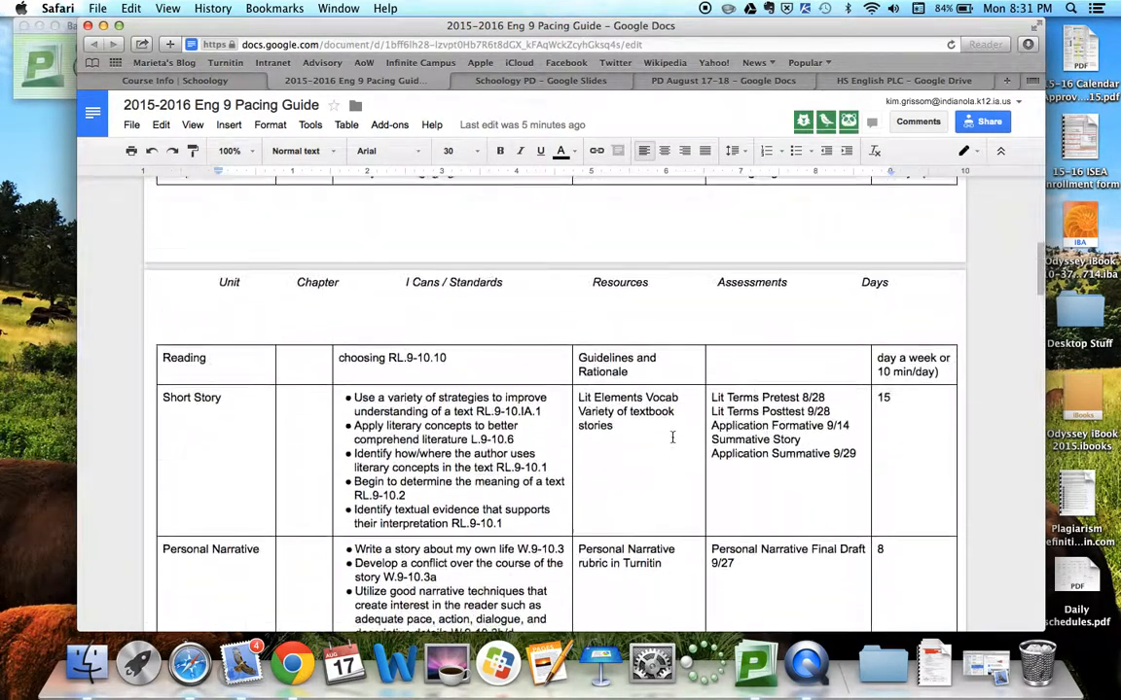